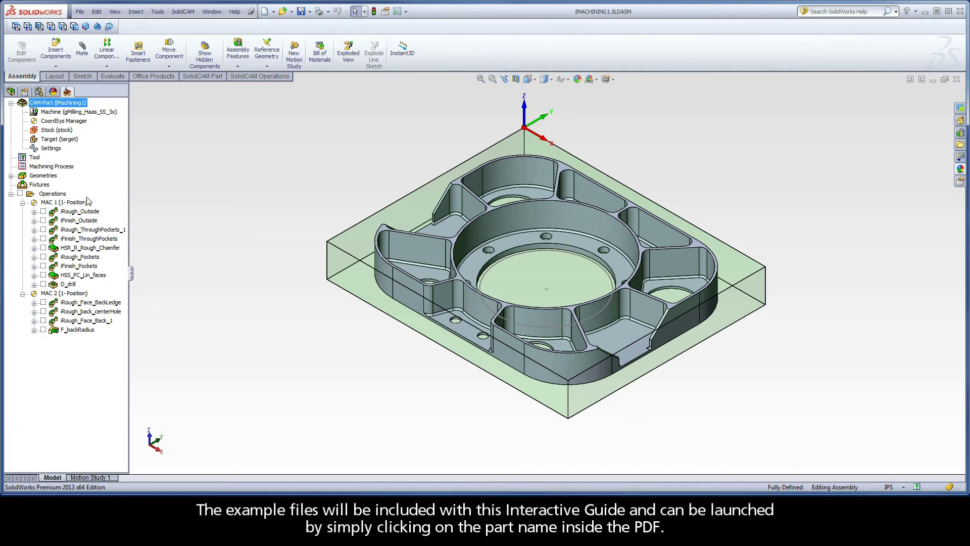
# Step: Review the programmed operations in the CAM tree, from iRough_Outside through F_backRadius, including the 3D operations HSR_R_Rough_Chamfer and HSS_PC_Lin_faces
pyautogui.click(89, 248)
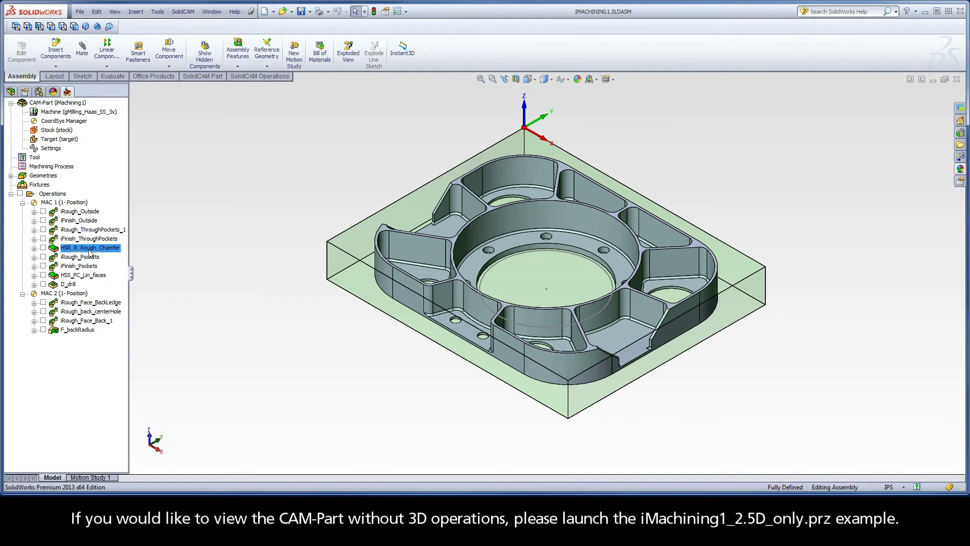
pyautogui.keyDown('ctrl'); pyautogui.click(90, 276); pyautogui.keyUp('ctrl')
pyautogui.click(56, 104)
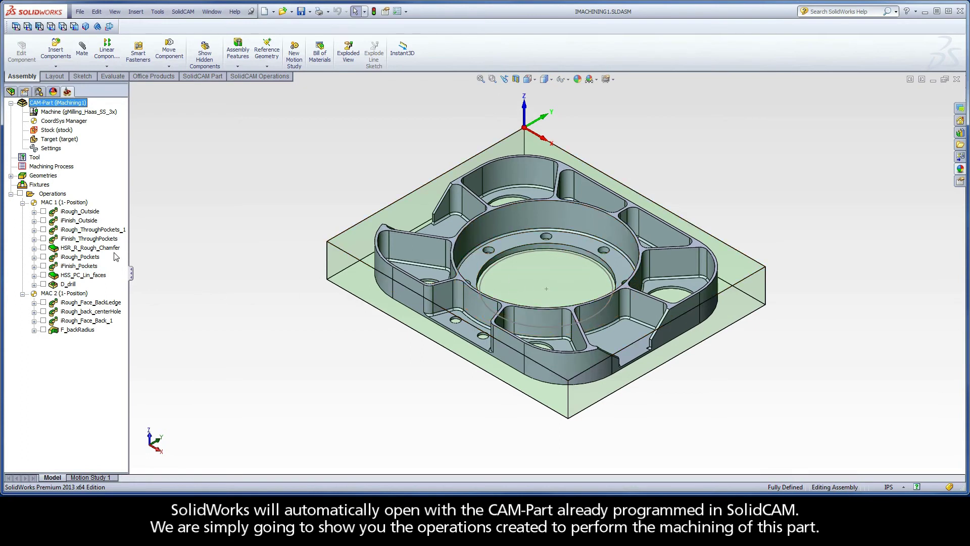
pyautogui.click(79, 212)
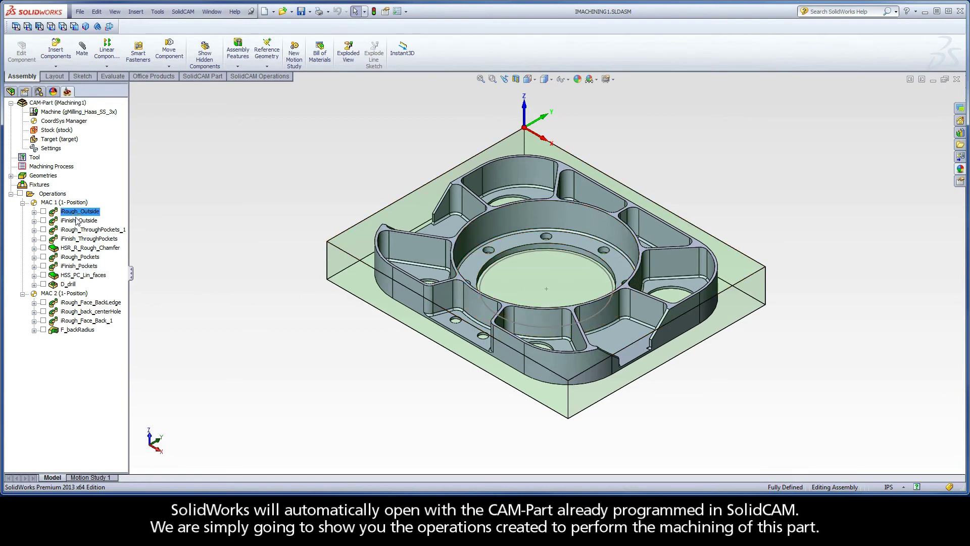
pyautogui.keyDown('shift'); pyautogui.click(79, 330); pyautogui.keyUp('shift')
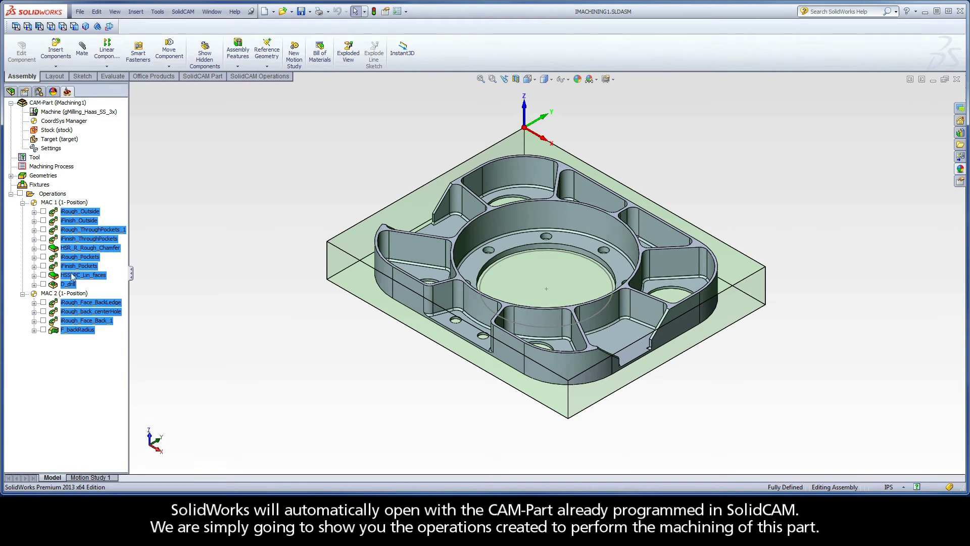
pyautogui.click(78, 212)
pyautogui.keyDown('ctrl'); pyautogui.click(78, 221); pyautogui.keyUp('ctrl')
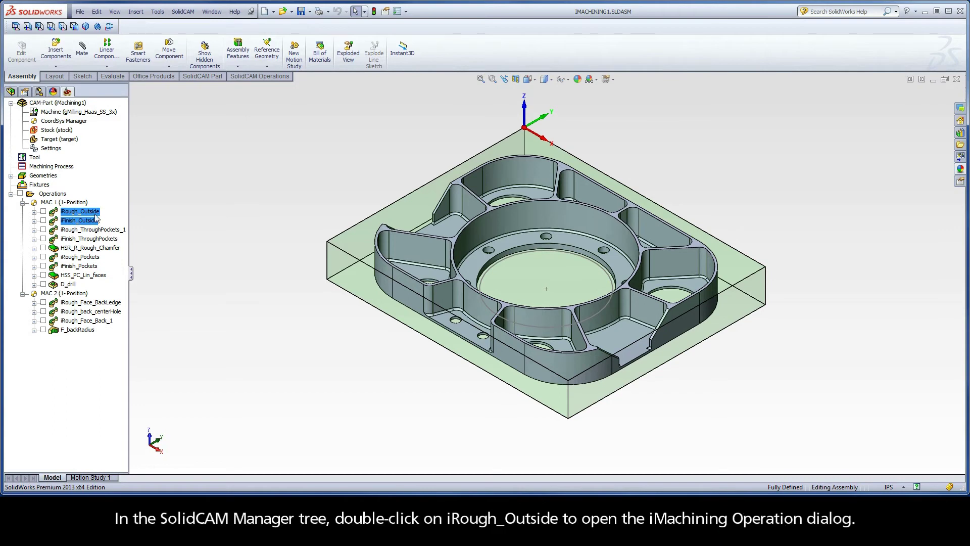
# Step: Open the iRough_Outside operation and show its Outside geometry chains on the model, then return to the operation settings
pyautogui.doubleClick(94, 213)
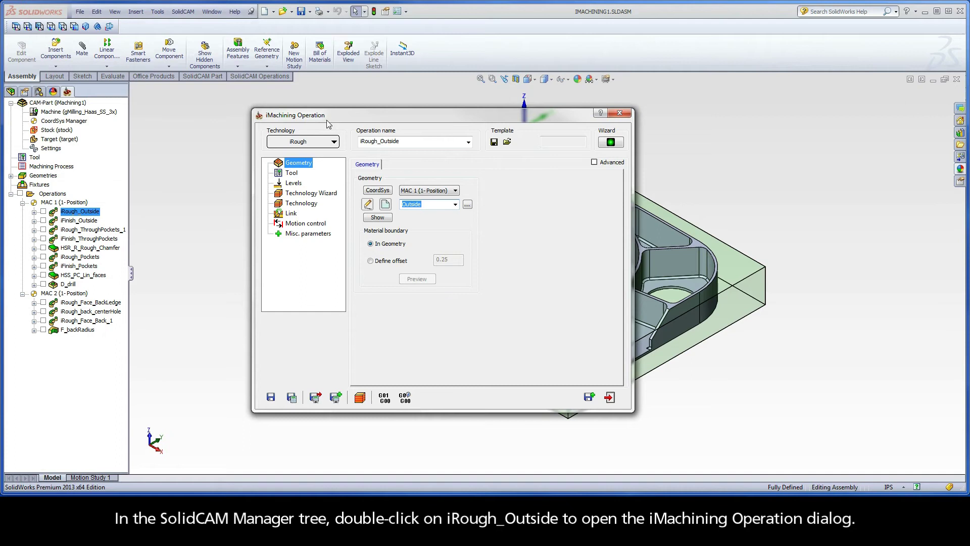
pyautogui.click(378, 218)
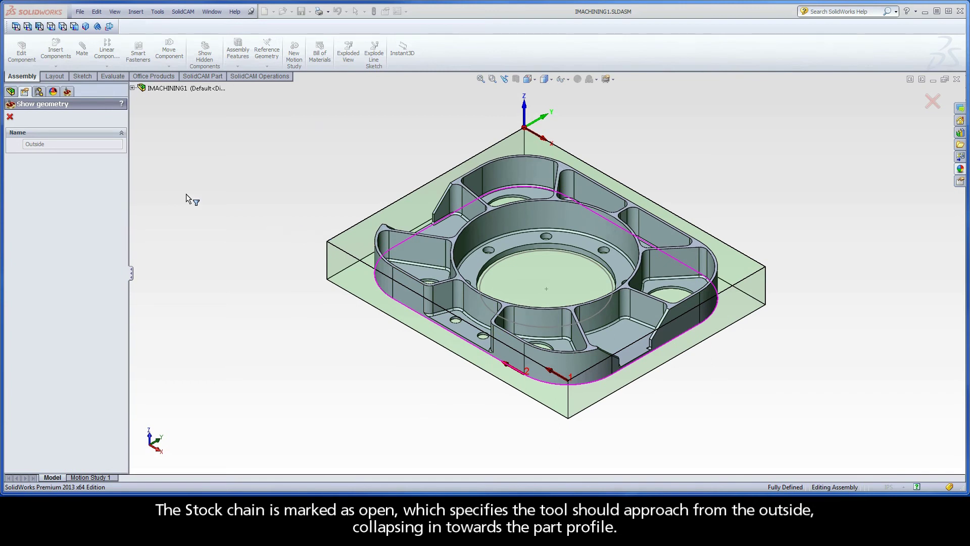
pyautogui.click(10, 117)
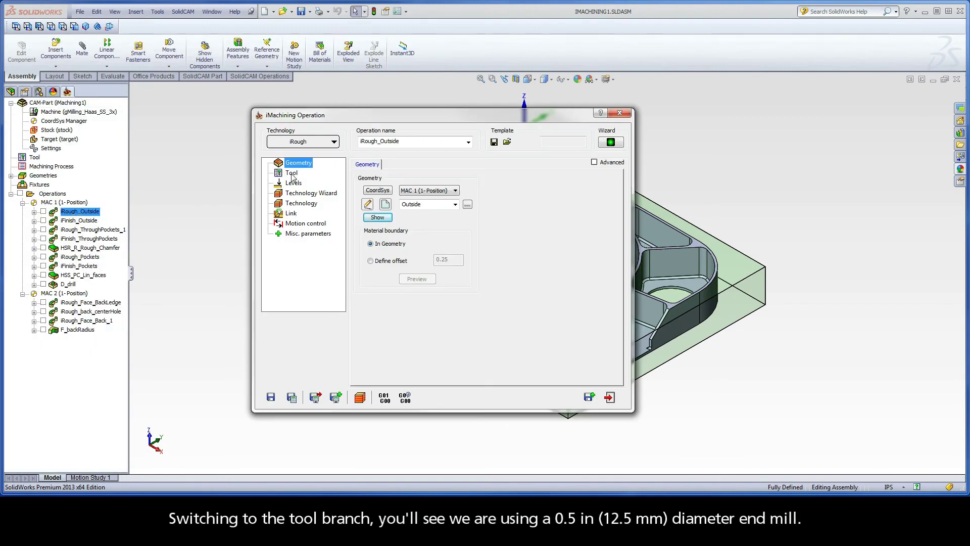
# Step: Inspect the iRough_Outside operation's tool, milling levels with pocket depth delta, Technology Wizard machining level, and wall offset
pyautogui.click(291, 174)
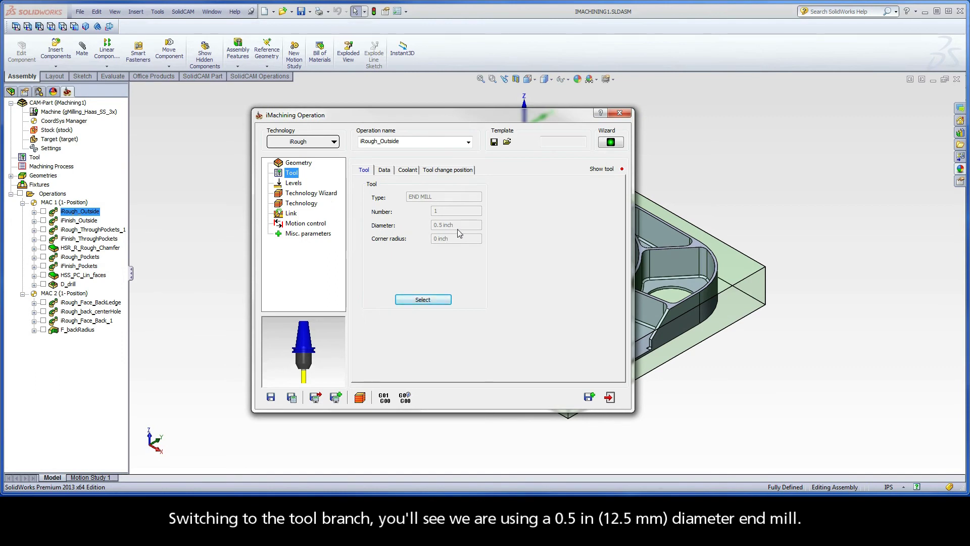
pyautogui.click(294, 184)
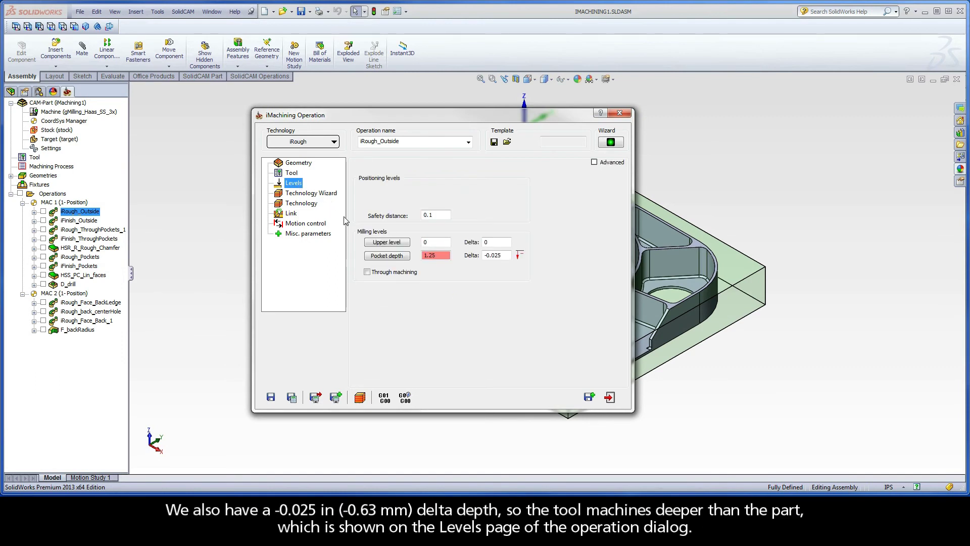
pyautogui.click(489, 256)
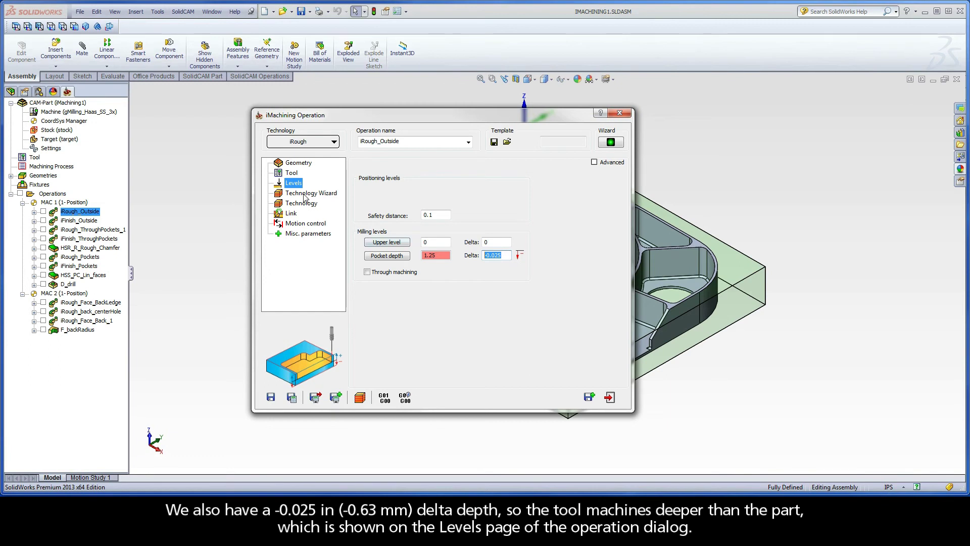
pyautogui.click(306, 193)
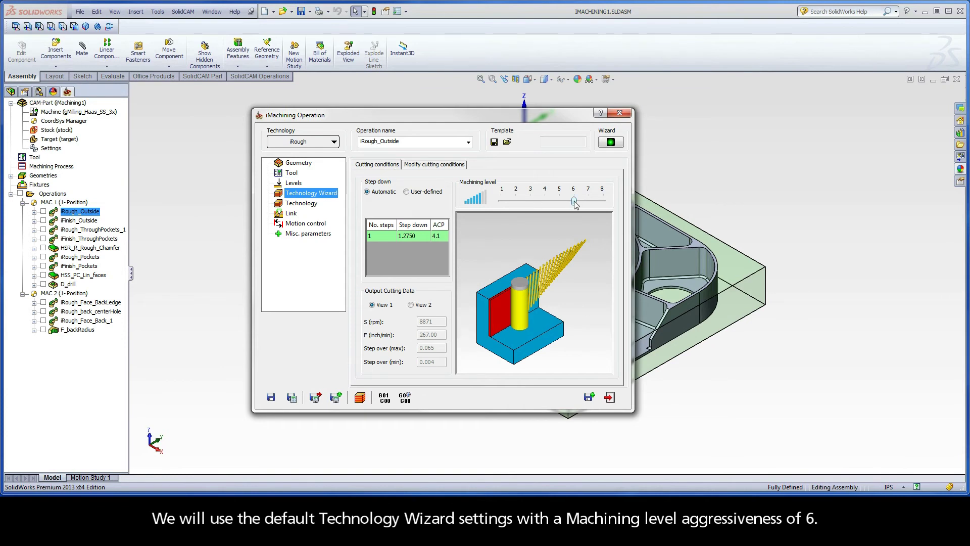
pyautogui.click(306, 206)
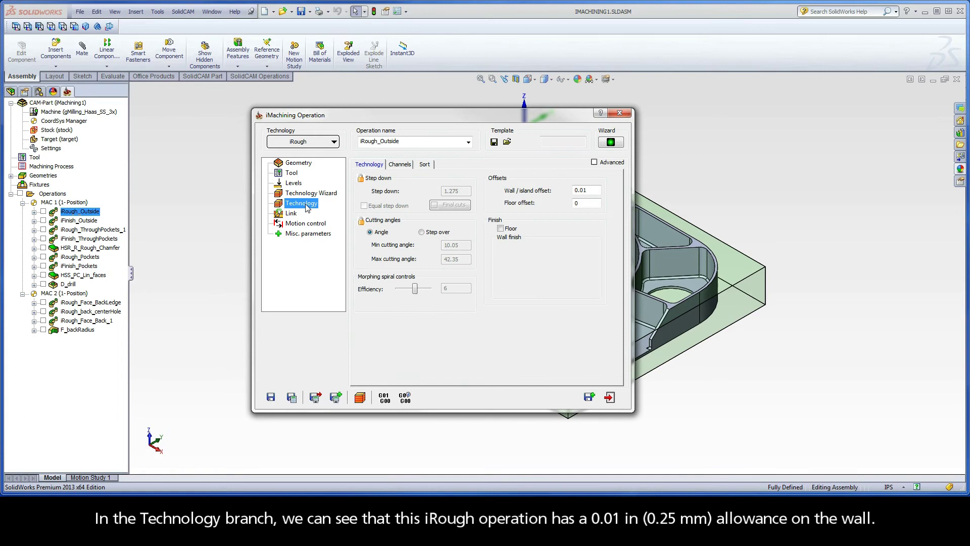
pyautogui.moveTo(587, 190); pyautogui.dragTo(568, 199)
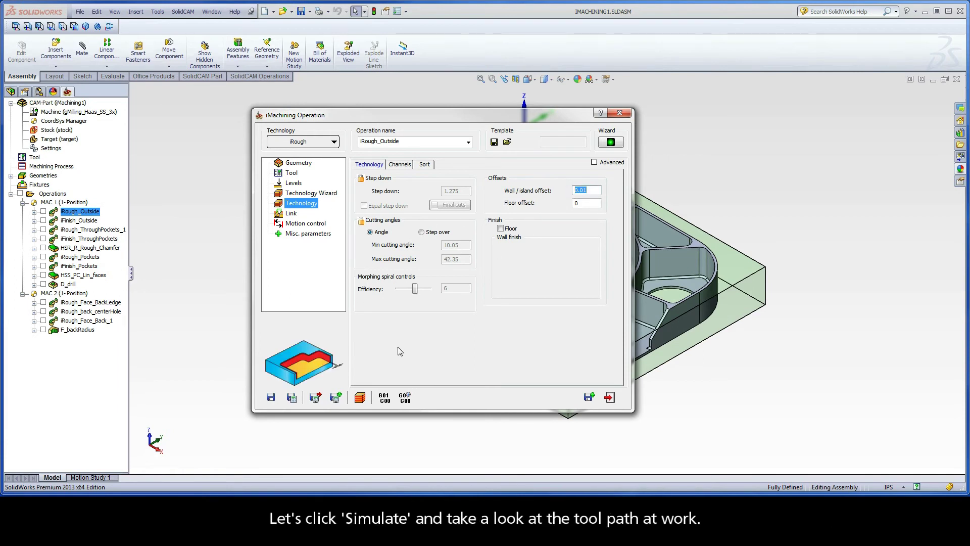
# Step: Simulate the iRough_Outside tool path in Host CAD mode at a reduced simulation speed
pyautogui.click(360, 397)
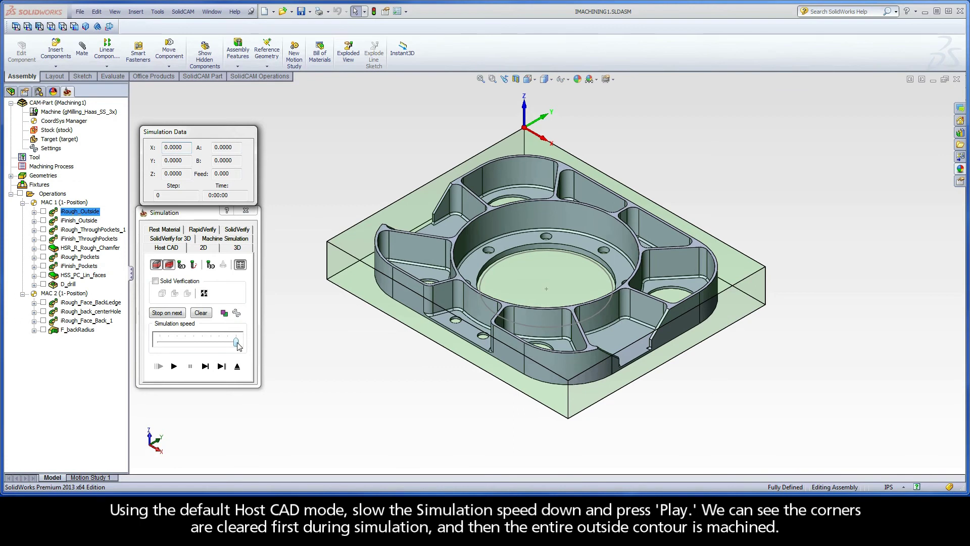
pyautogui.moveTo(236, 343); pyautogui.dragTo(210, 343)
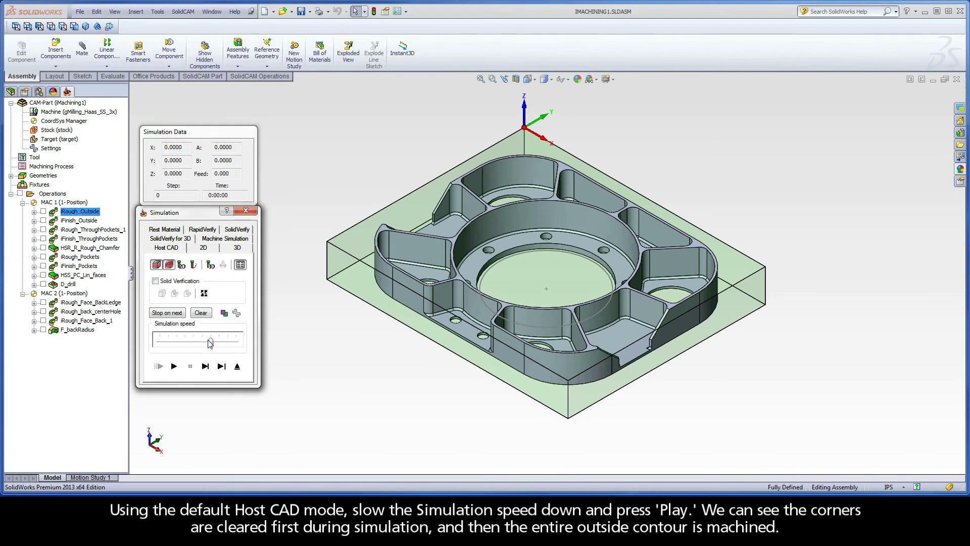
pyautogui.click(174, 367)
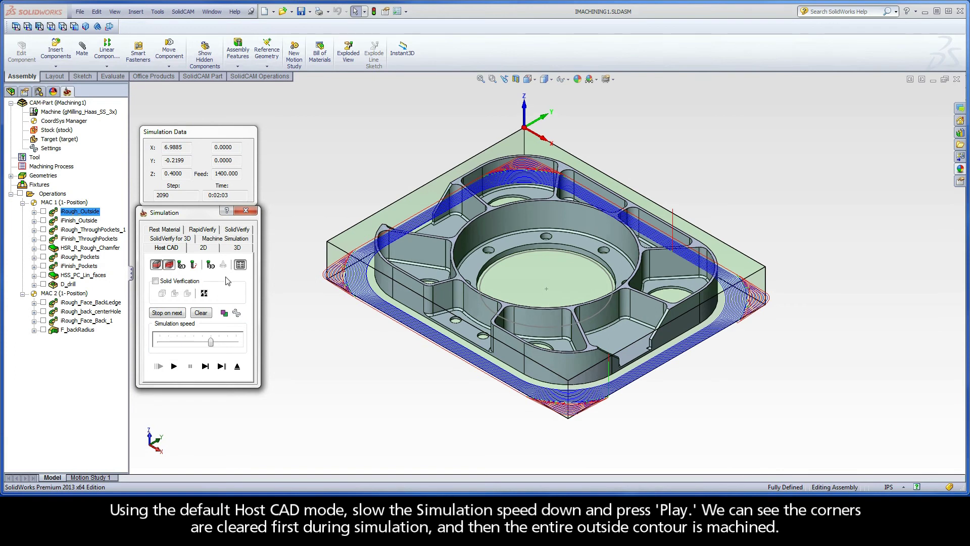
# Step: Play the iRough_Outside machining in SolidVerify, raising the speed to maximum during playback, and exit the simulation and the operation
pyautogui.click(237, 230)
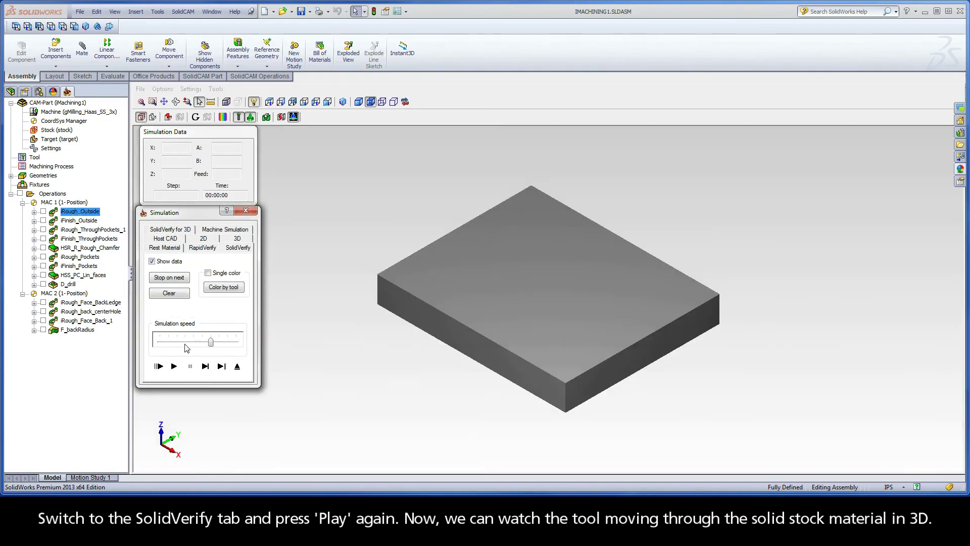
pyautogui.click(173, 366)
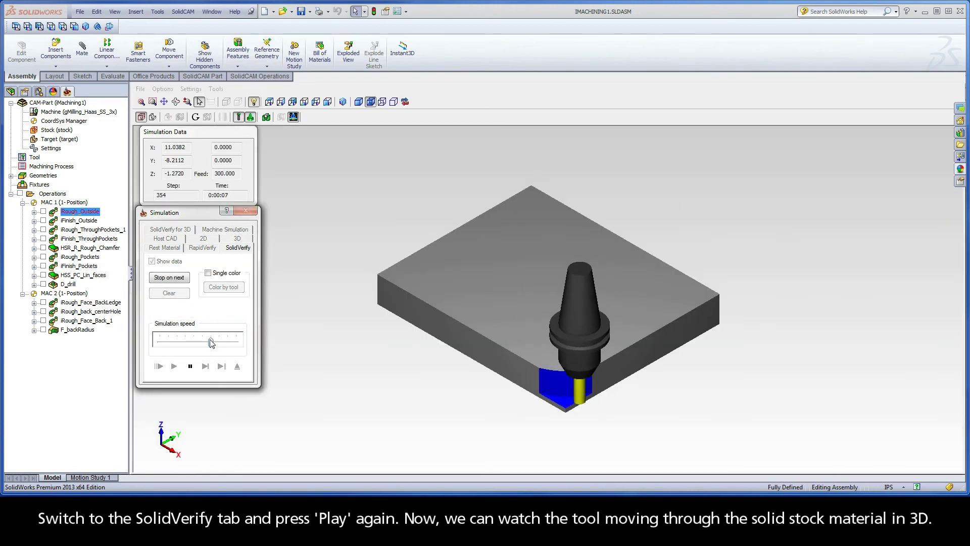
pyautogui.moveTo(211, 342); pyautogui.dragTo(243, 345)
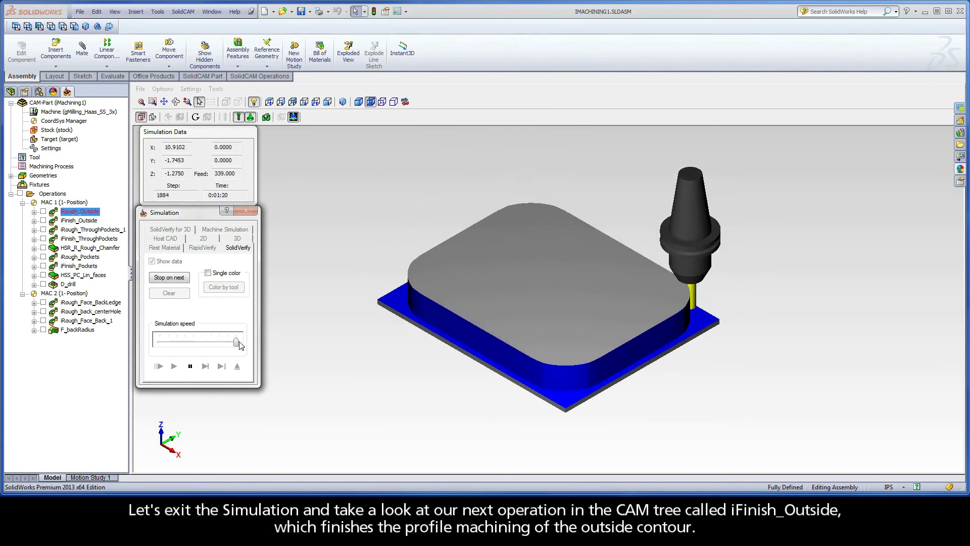
pyautogui.click(237, 367)
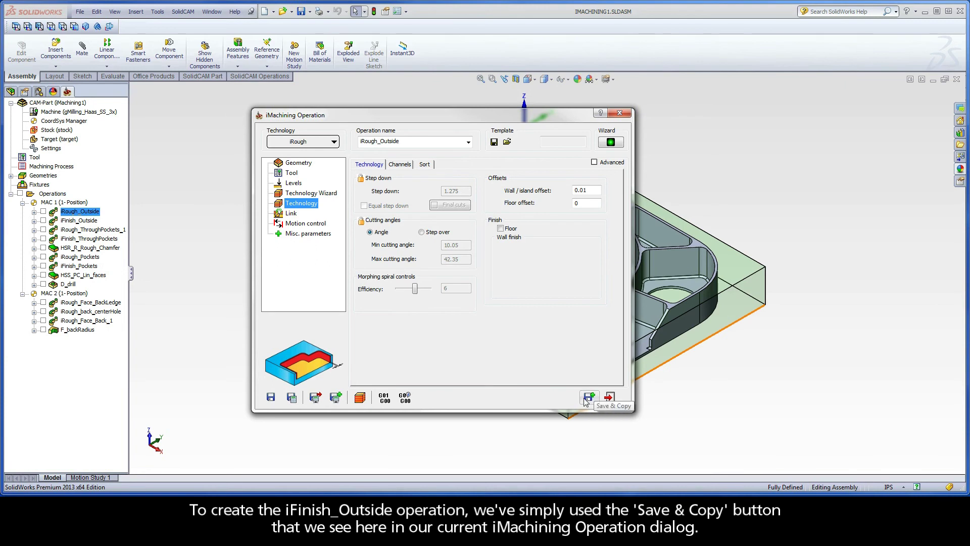
pyautogui.click(609, 398)
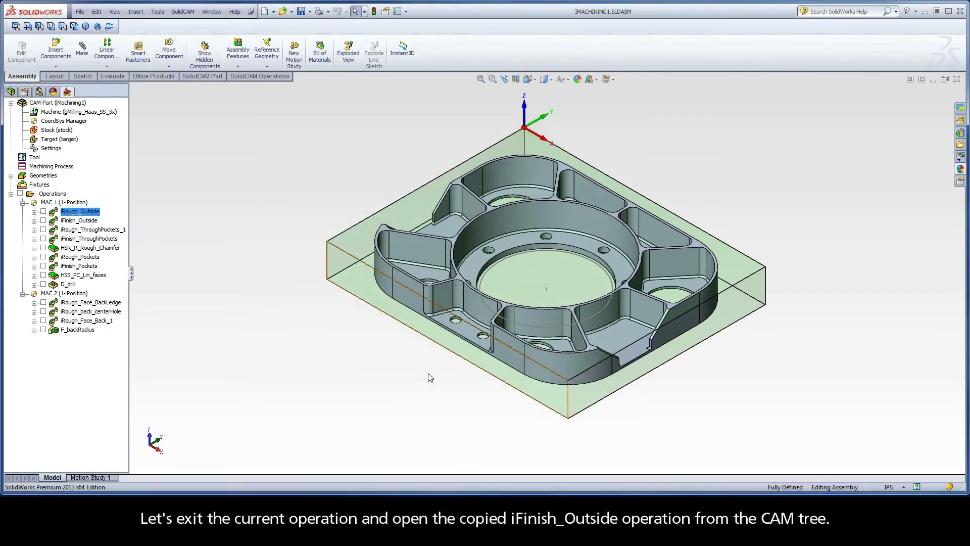
# Step: Open the iFinish_Outside operation and inspect its tool, milling levels, Technology Wizard, wall finish and offsets, and iRest parent operation
pyautogui.click(76, 221)
pyautogui.doubleClick(74, 221)
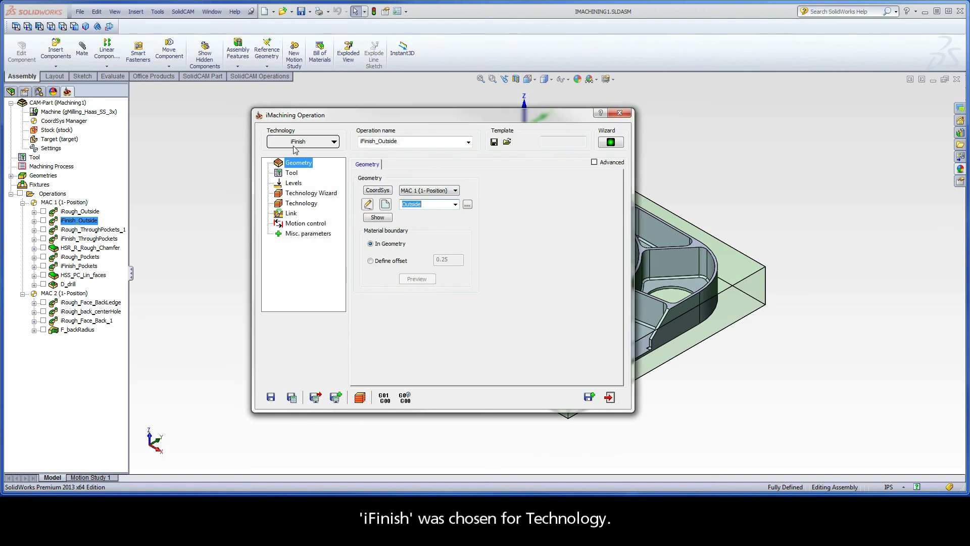
pyautogui.click(295, 174)
pyautogui.click(294, 184)
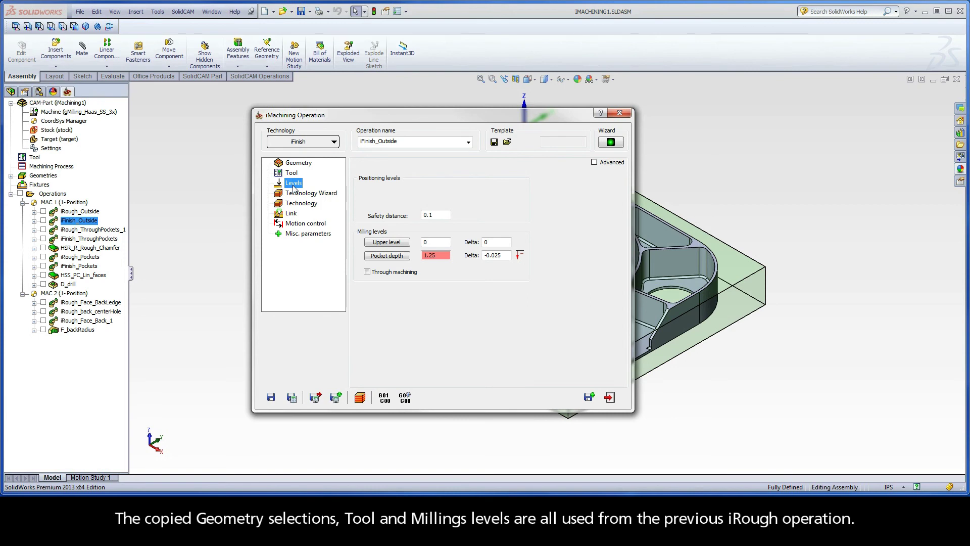
pyautogui.click(300, 195)
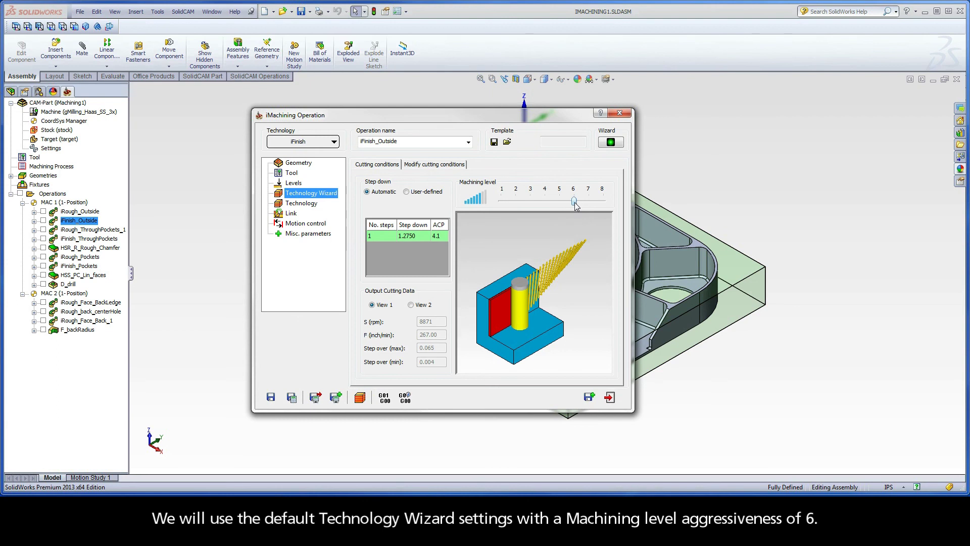
pyautogui.click(301, 205)
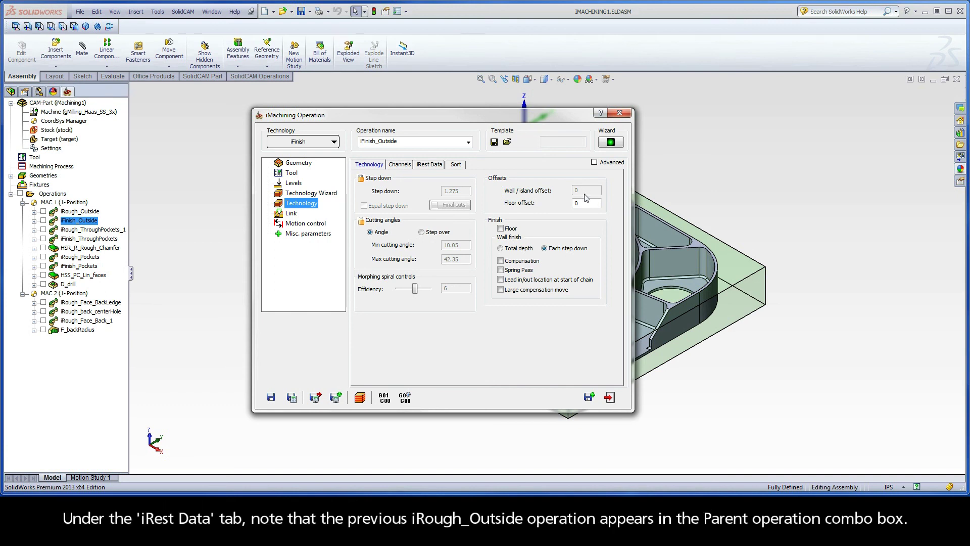
pyautogui.click(429, 165)
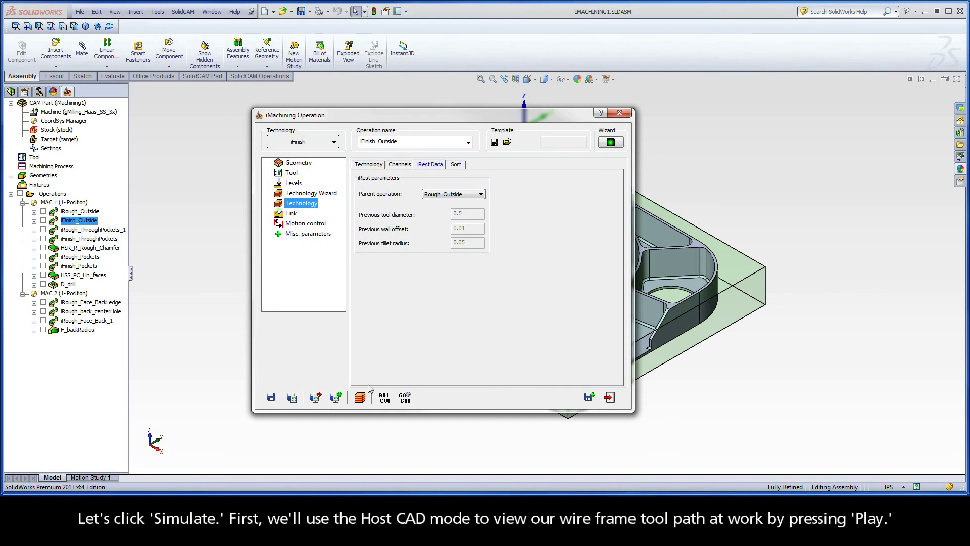
# Step: Simulate the iFinish_Outside wireframe tool path in Host CAD mode at a reduced simulation speed
pyautogui.click(361, 399)
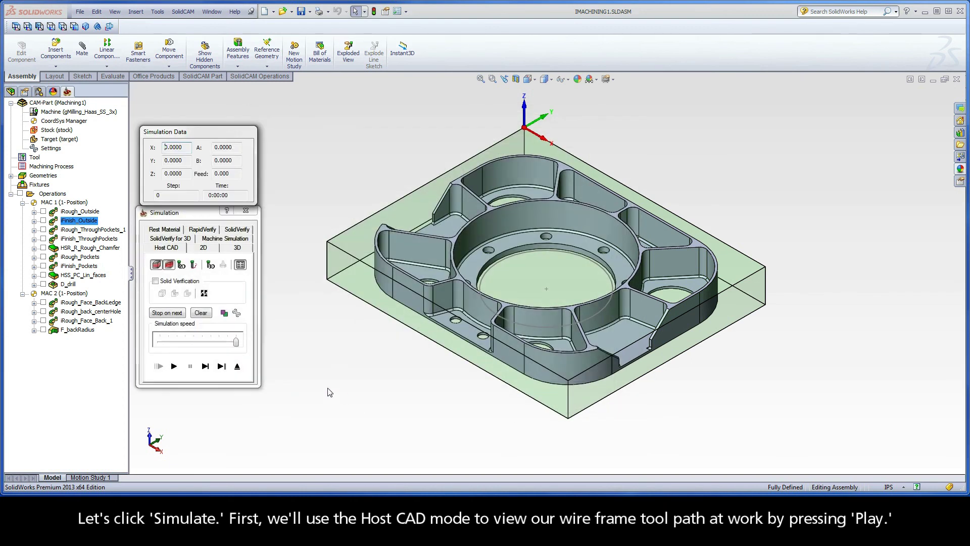
pyautogui.moveTo(236, 342); pyautogui.dragTo(212, 342)
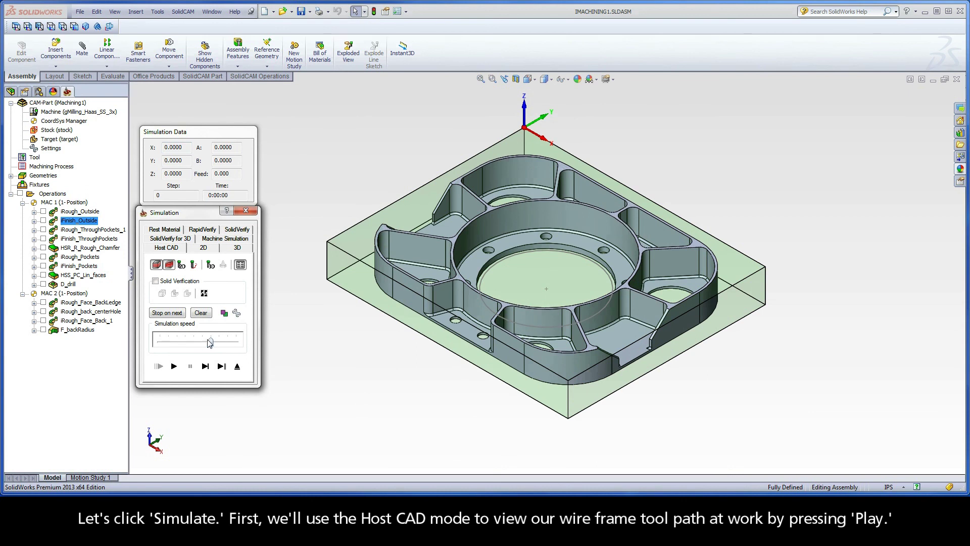
pyautogui.click(174, 367)
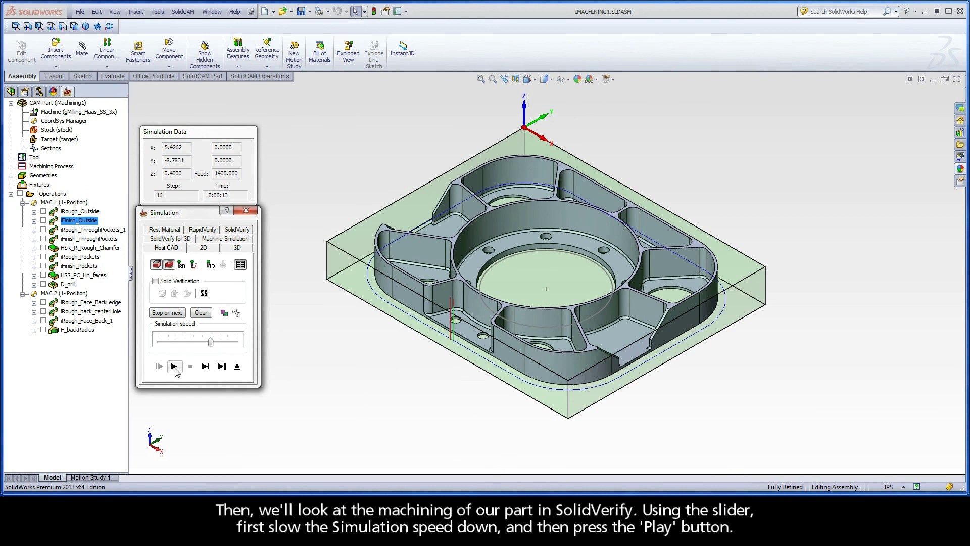
# Step: Play the iFinish_Outside machining in SolidVerify at a further reduced speed, and exit the simulation and the operation
pyautogui.click(237, 230)
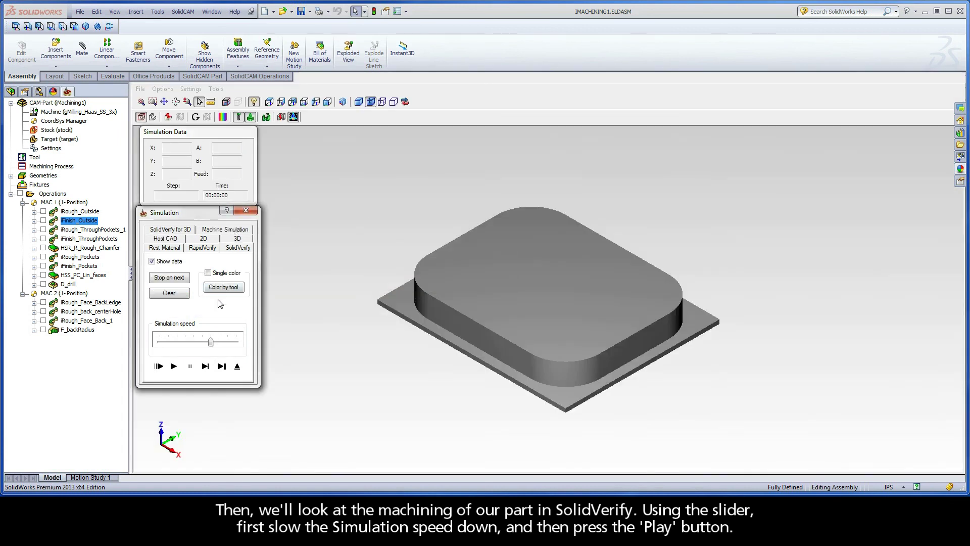
pyautogui.moveTo(211, 344); pyautogui.dragTo(185, 342)
pyautogui.click(173, 366)
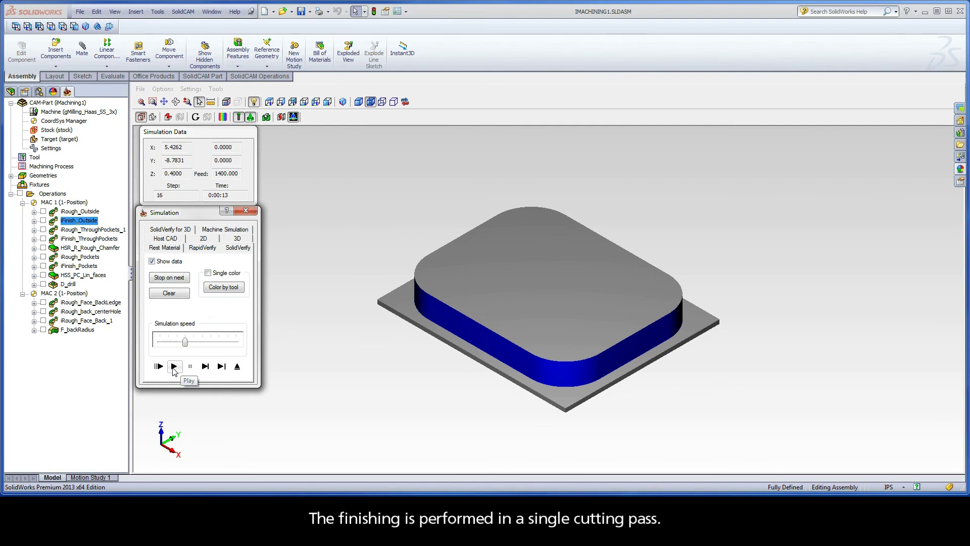
pyautogui.click(237, 366)
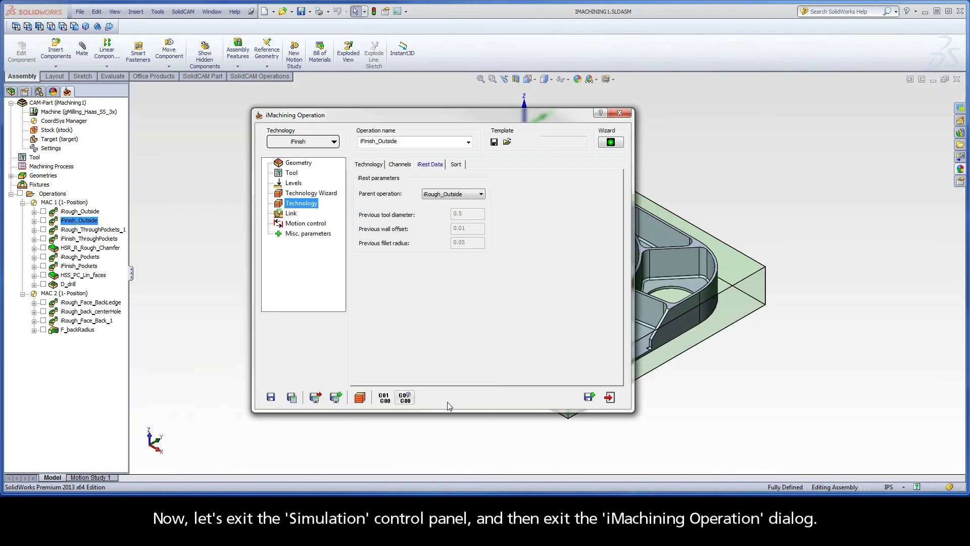
pyautogui.click(610, 397)
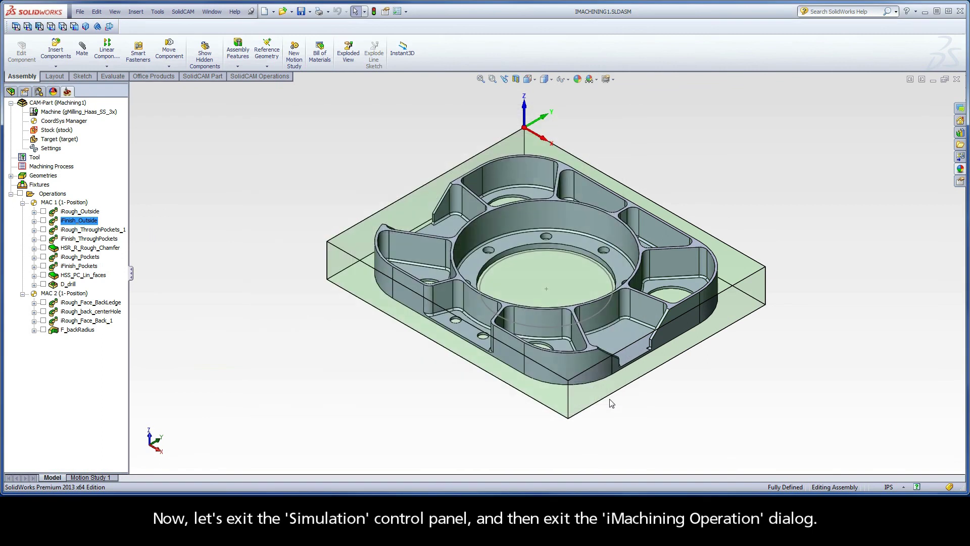